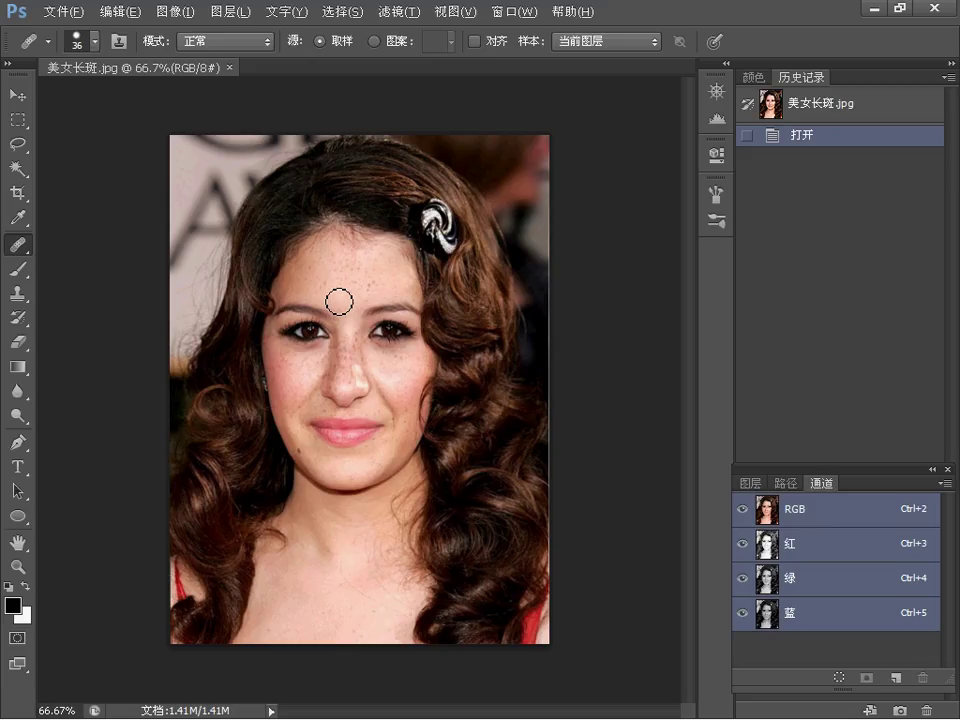
Sample clean forehead skin and retouch the skin between the eyebrows with the Healing Brush.
alt+click(334, 290)
click(395, 324)
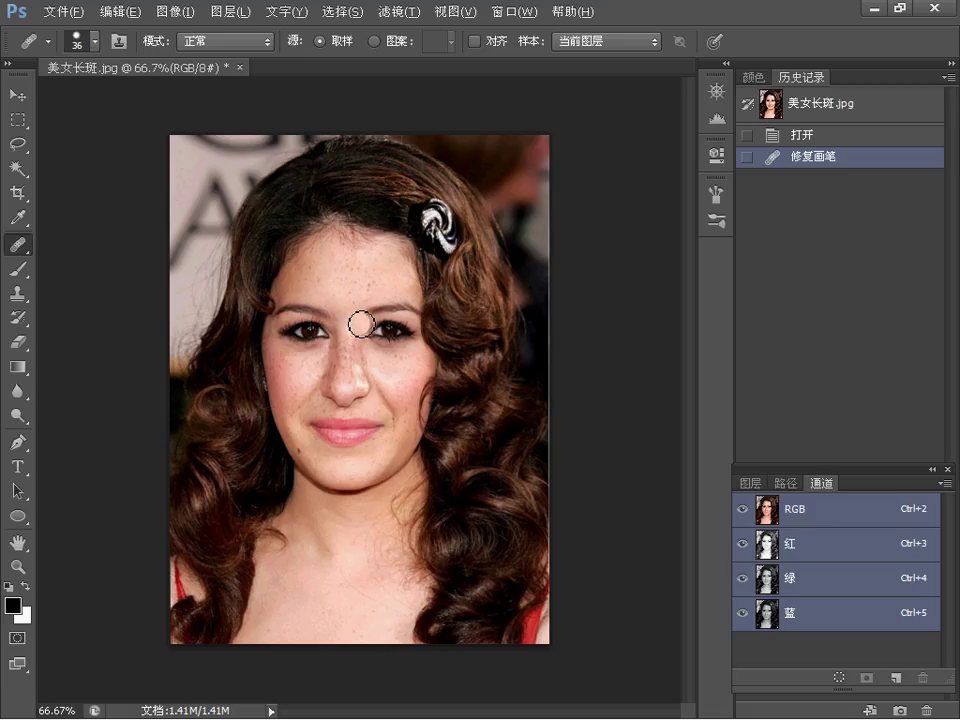
Patch a first freckle on the left half of the forehead with nearby clean skin using the Patch tool, clearing the selection.
right_click(21, 249)
click(90, 279)
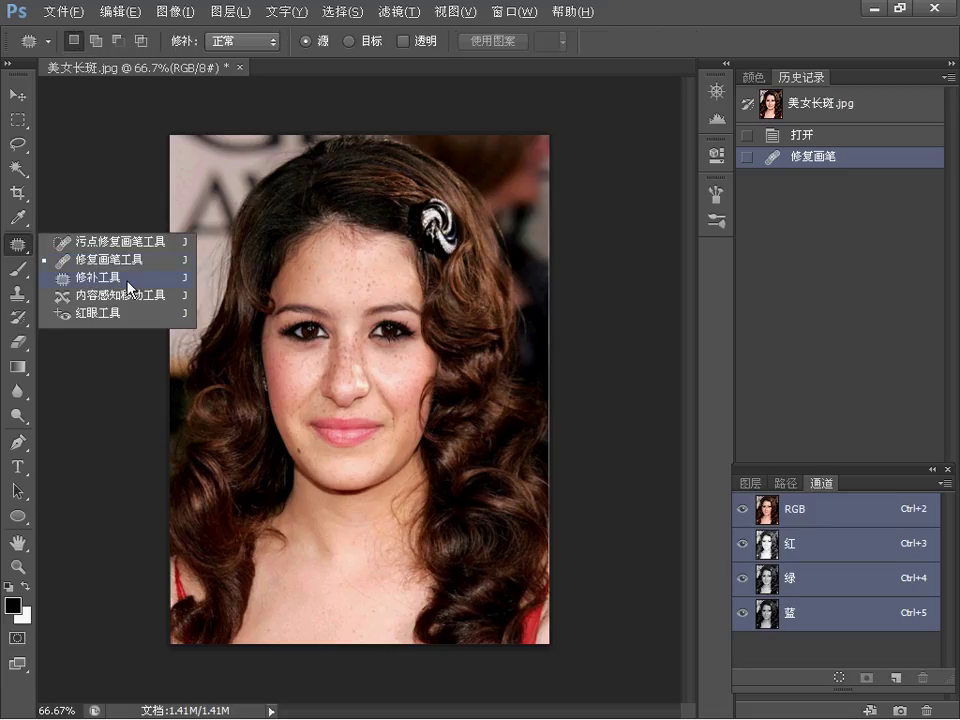
click(19, 566)
drag(317, 333, 428, 187)
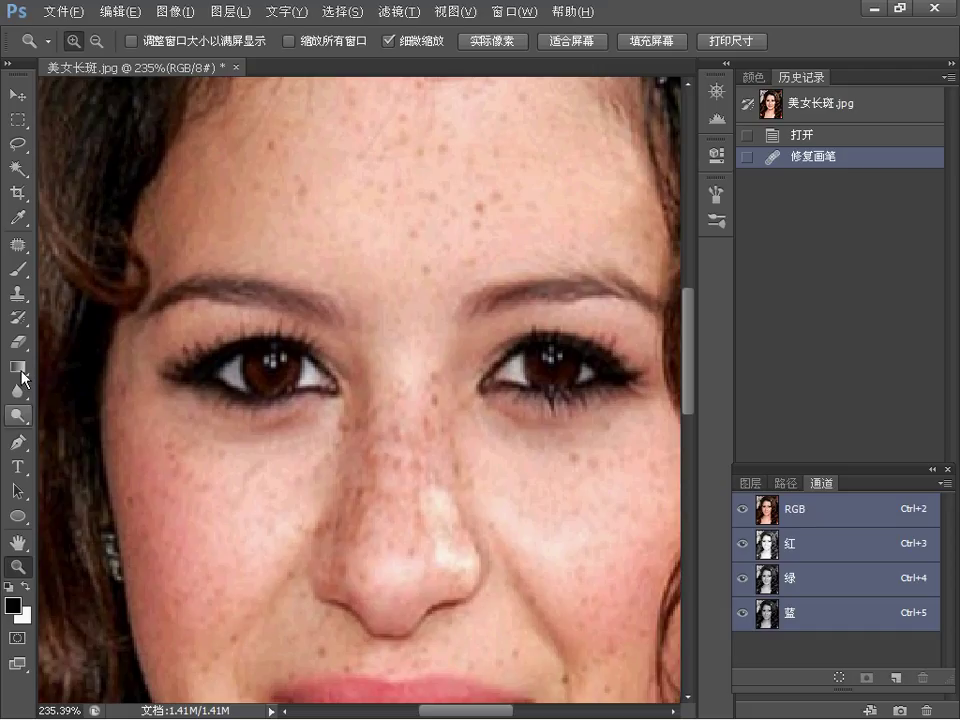
click(19, 244)
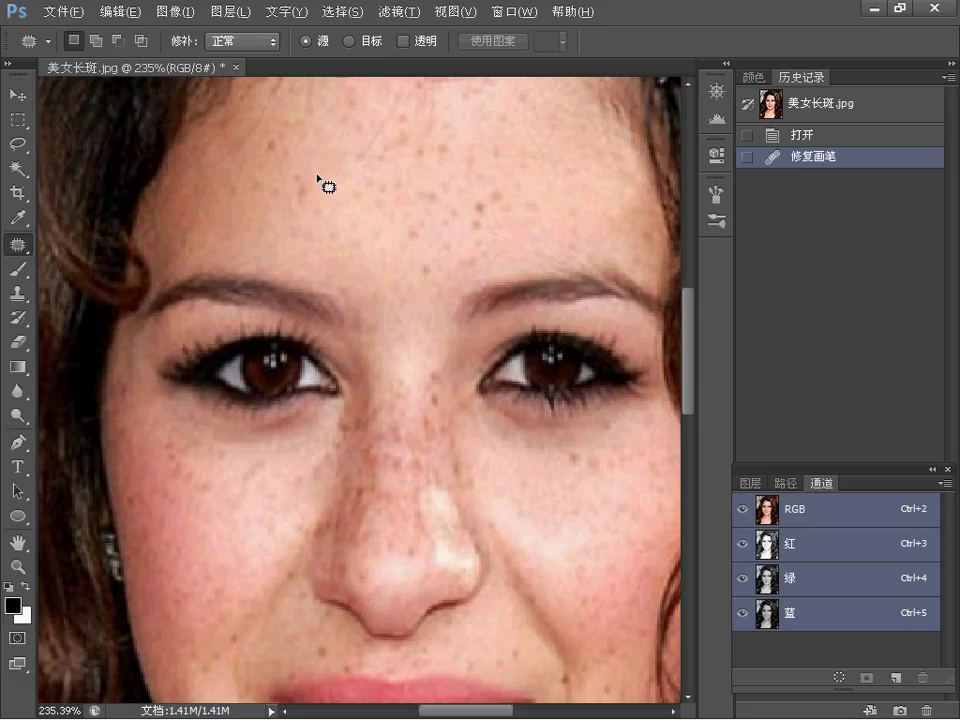
mouse_move(316, 167)
mouse_down()
mouse_move(339, 164)
mouse_move(321, 165)
mouse_move(306, 196)
mouse_up()
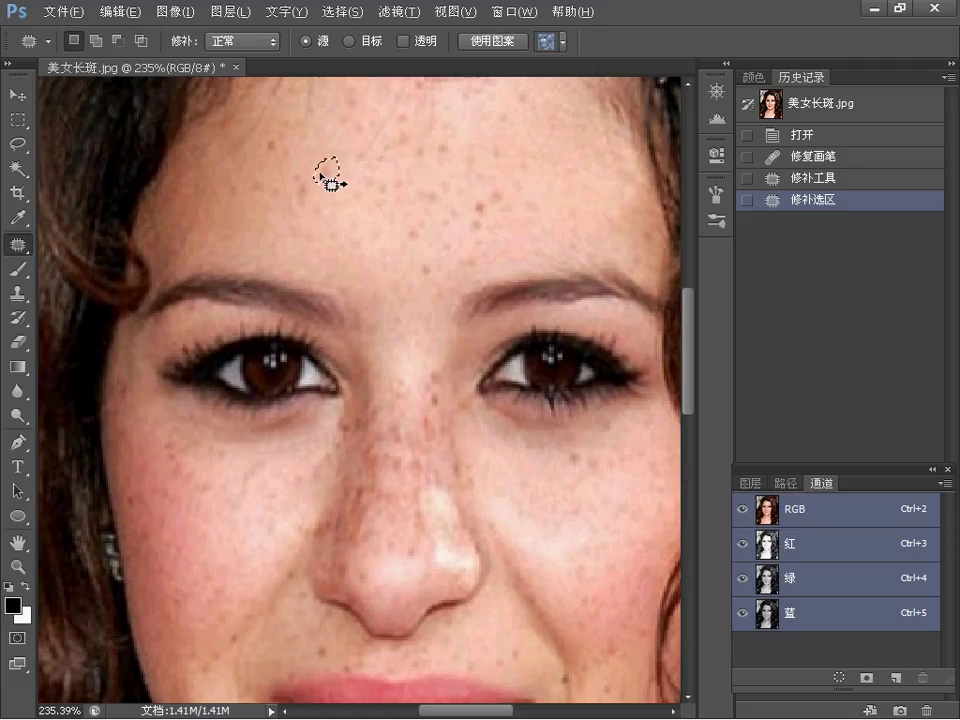
key(ctrl+d)
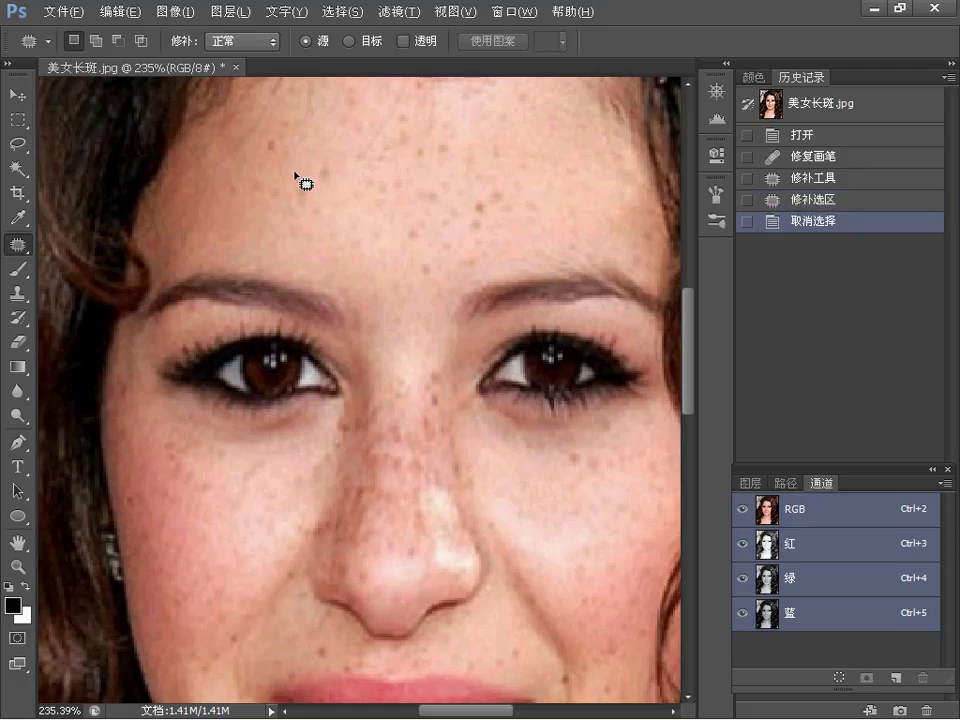
Patch the freckles from the left-centre forehead to the area just above the inner eyebrows with nearby clean skin.
mouse_move(318, 193)
mouse_down()
mouse_move(291, 173)
mouse_move(331, 206)
mouse_move(325, 213)
mouse_up()
mouse_move(314, 156)
mouse_down()
mouse_move(326, 183)
mouse_move(316, 157)
mouse_move(332, 180)
mouse_move(302, 186)
mouse_up()
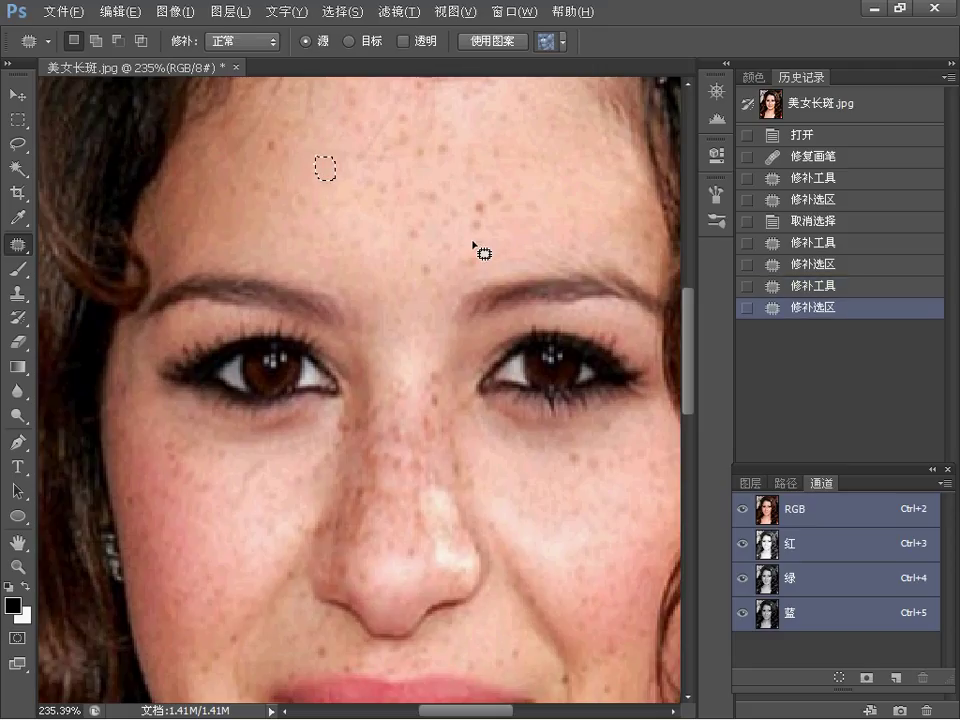
drag(420, 256, 444, 301)
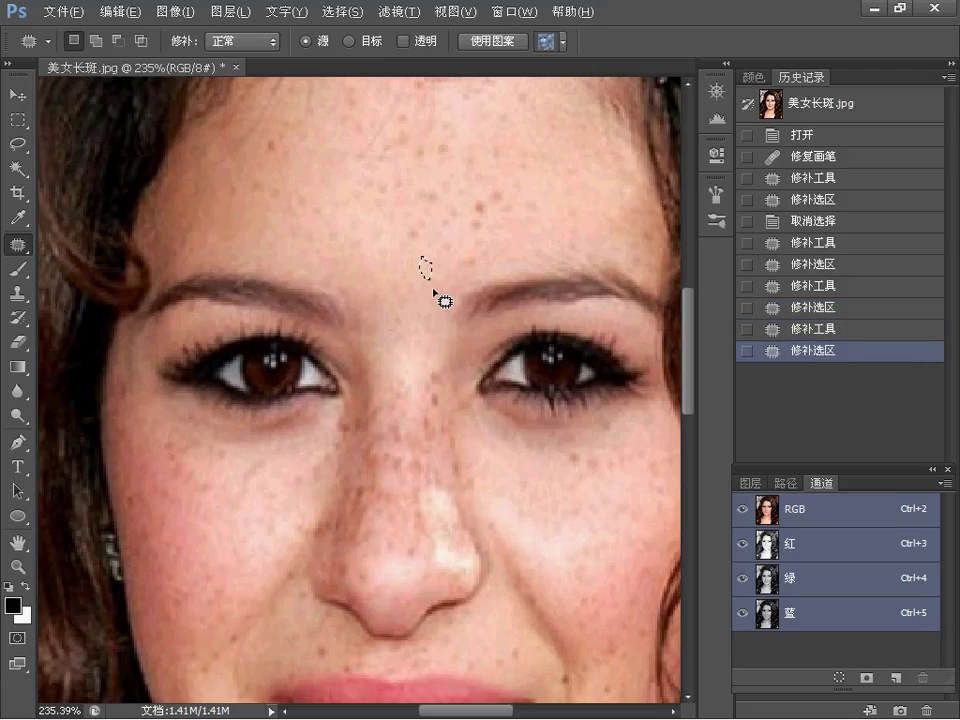
mouse_move(416, 218)
mouse_down()
mouse_move(418, 247)
mouse_move(403, 249)
mouse_up()
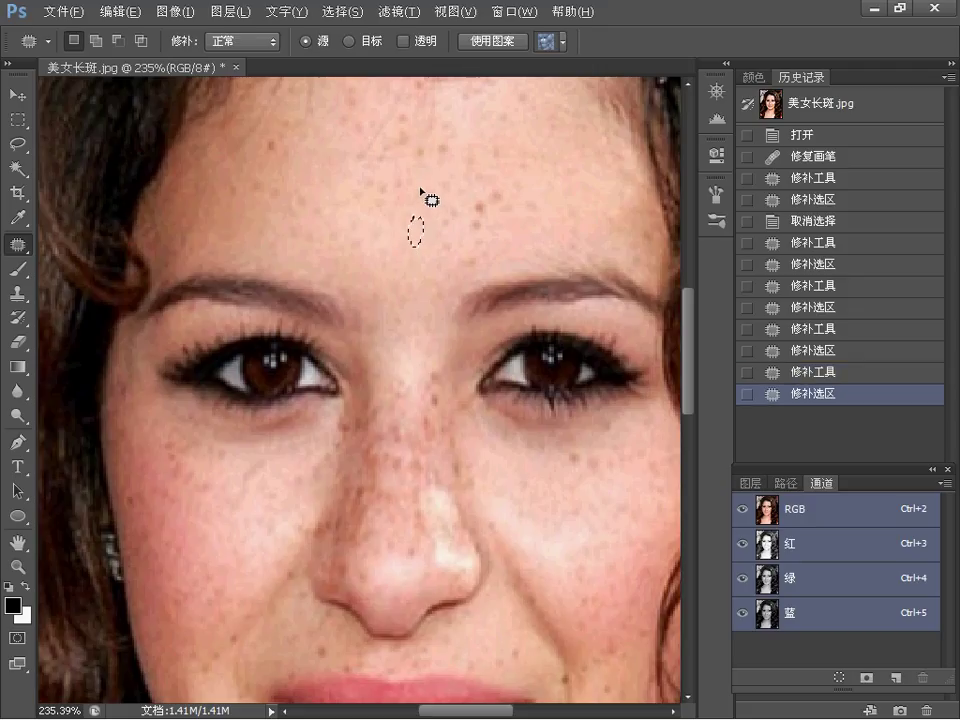
mouse_move(447, 199)
mouse_down()
mouse_move(412, 201)
mouse_move(416, 186)
mouse_move(400, 242)
mouse_up()
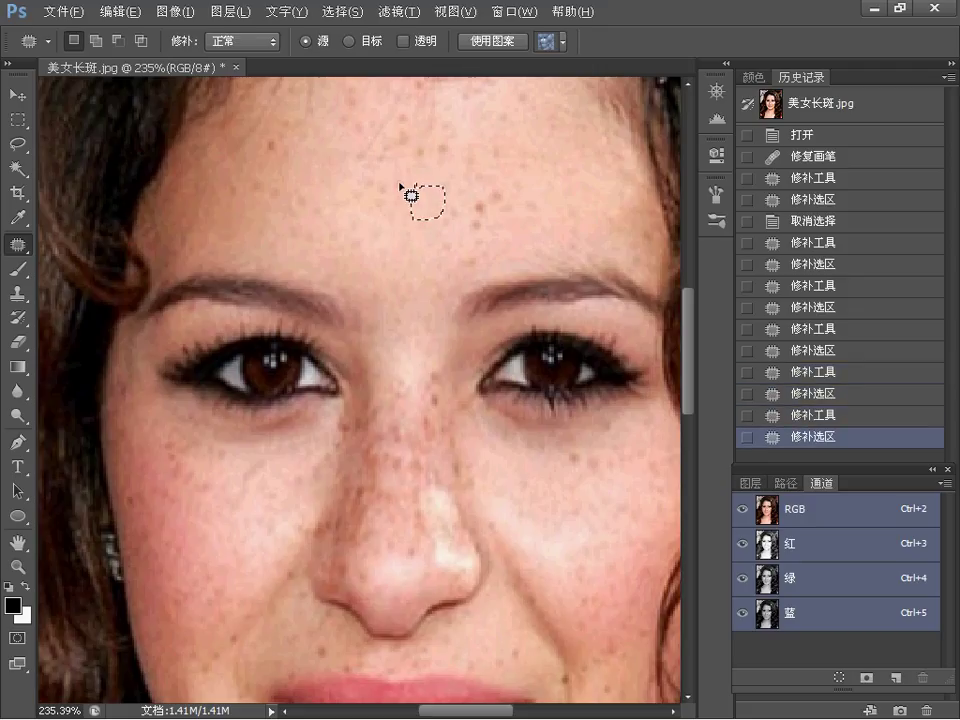
mouse_move(388, 170)
mouse_down()
mouse_move(408, 205)
mouse_move(381, 214)
mouse_move(377, 184)
mouse_move(390, 203)
mouse_up()
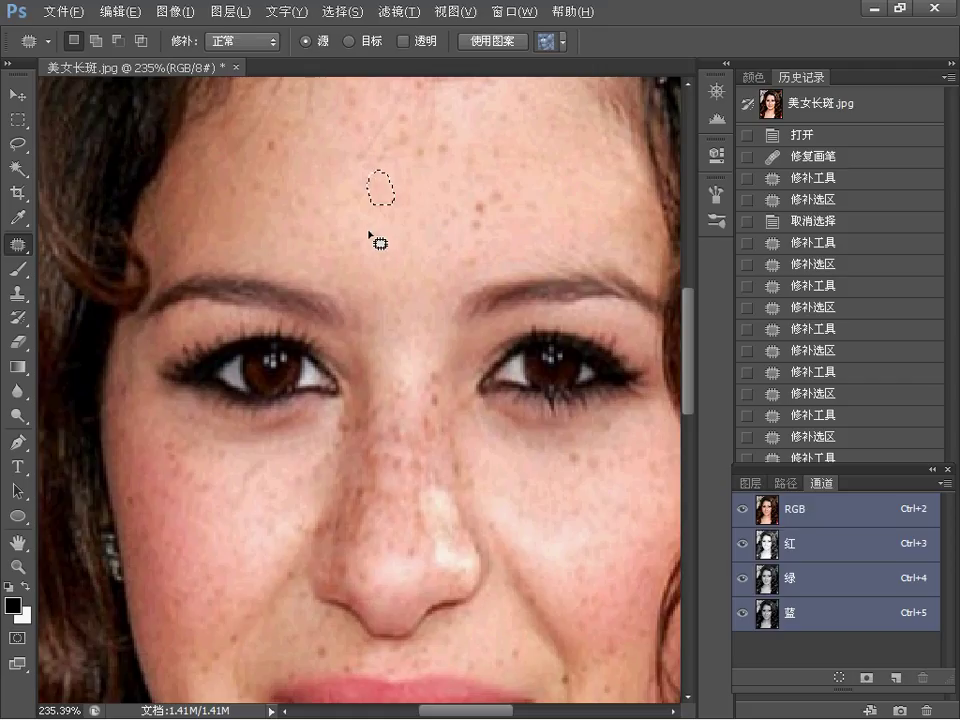
Patch the freckles left of the forehead's centre and the dark cluster above the right eyebrow's inner end.
mouse_move(341, 167)
mouse_down()
mouse_move(362, 205)
mouse_move(346, 176)
mouse_move(357, 215)
mouse_move(345, 161)
mouse_move(364, 197)
mouse_up()
click(371, 210)
click(369, 171)
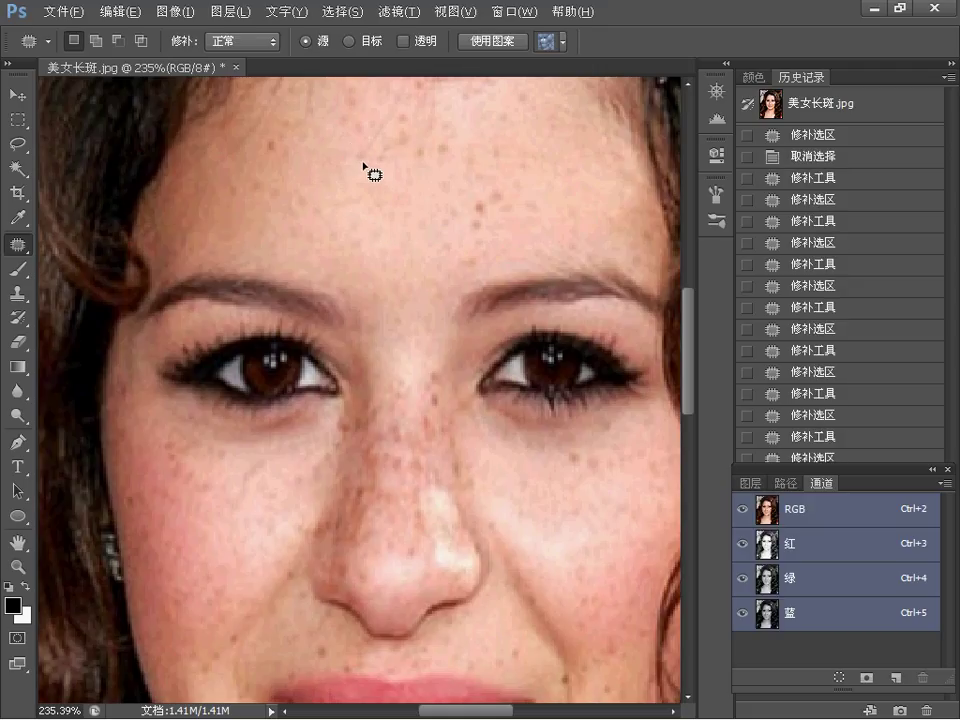
mouse_move(357, 140)
mouse_down()
mouse_move(368, 170)
mouse_move(384, 146)
mouse_up()
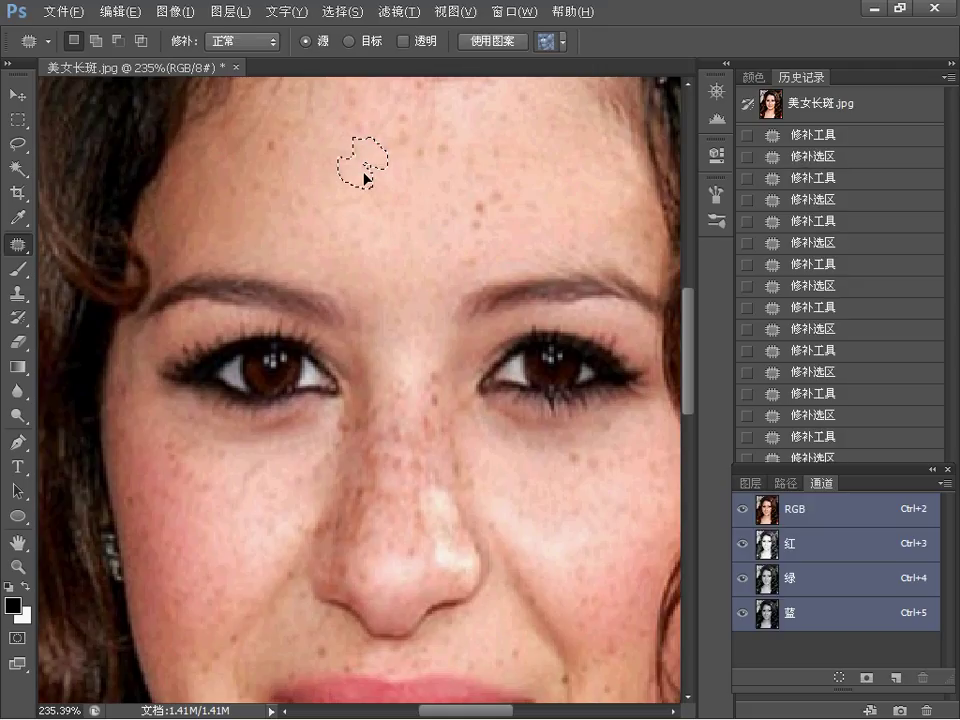
mouse_move(505, 188)
mouse_down()
mouse_move(473, 233)
mouse_move(500, 186)
mouse_up()
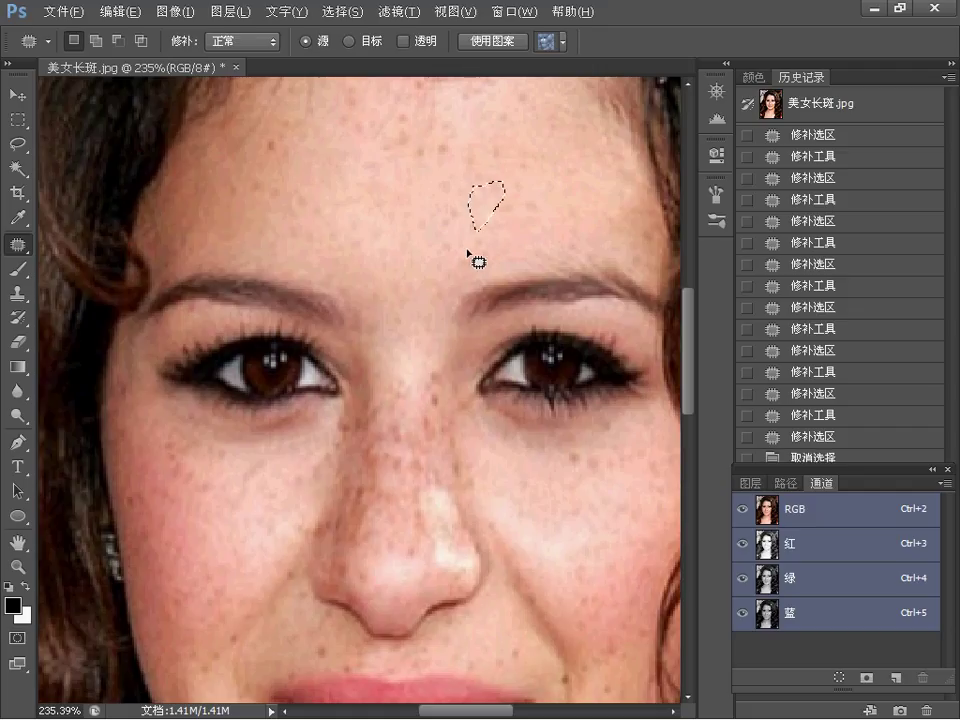
mouse_move(470, 252)
mouse_down()
mouse_move(470, 279)
mouse_move(475, 266)
mouse_move(449, 281)
mouse_up()
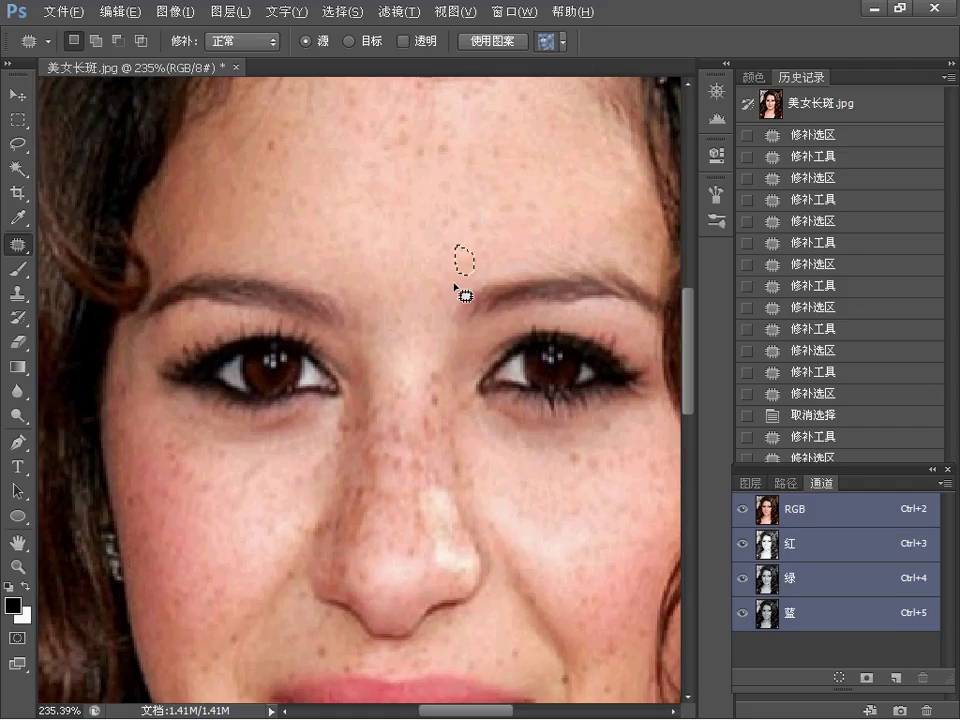
Patch the spots on the upper middle forehead and the small marks in its centre with clean skin.
mouse_move(419, 138)
mouse_down()
mouse_move(450, 152)
mouse_move(432, 165)
mouse_up()
mouse_move(391, 104)
mouse_down()
mouse_move(407, 152)
mouse_move(396, 152)
mouse_up()
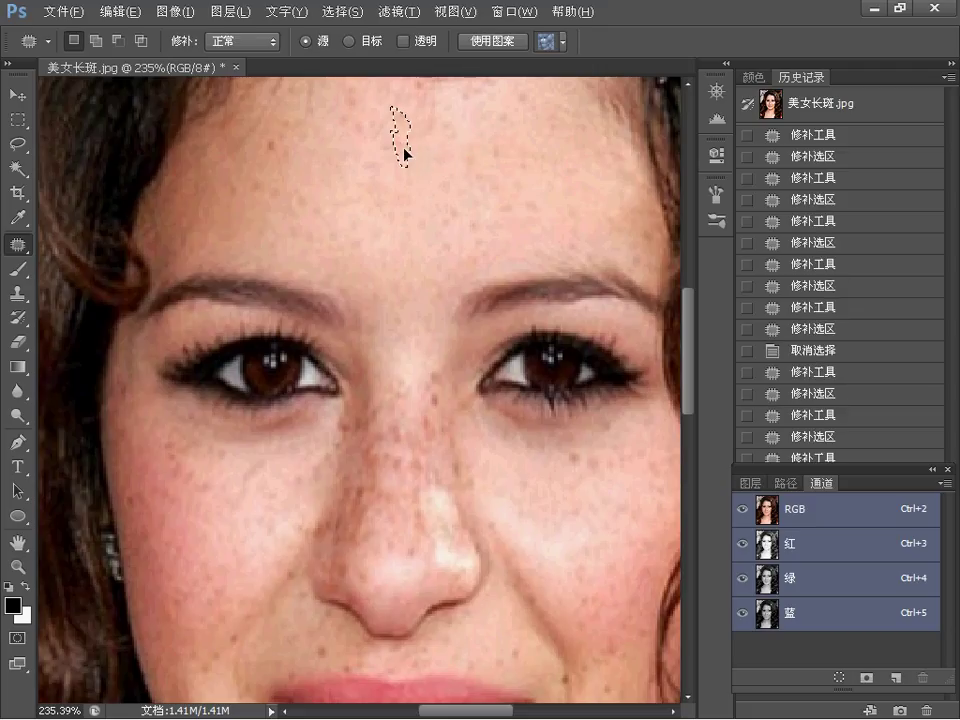
click(455, 207)
mouse_move(455, 205)
mouse_down()
mouse_move(446, 193)
mouse_move(438, 262)
mouse_up()
drag(418, 210, 420, 238)
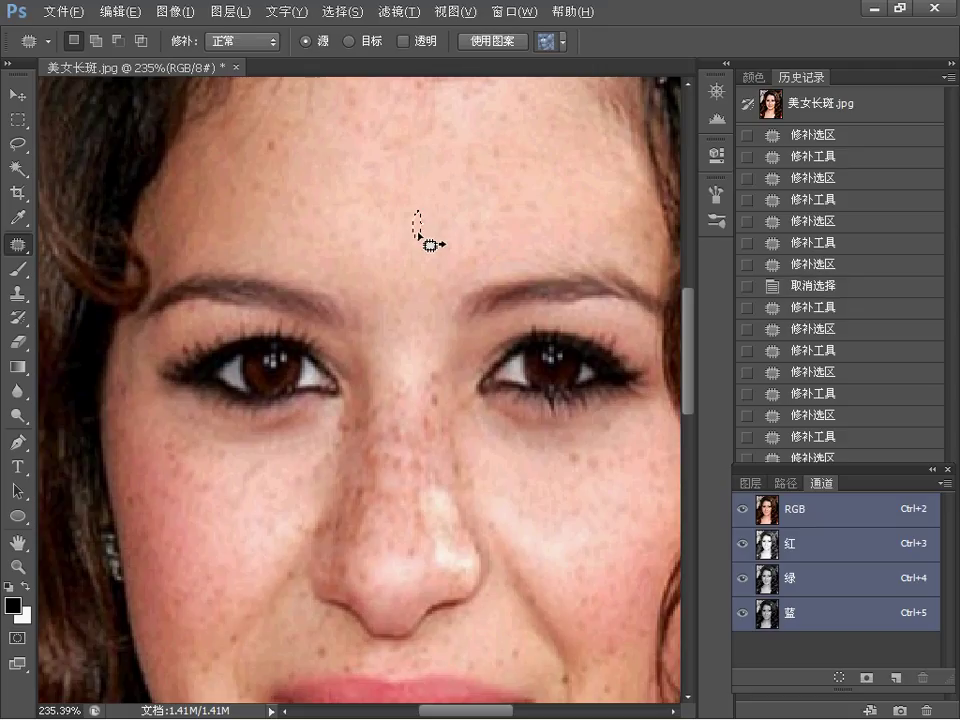
Patch the remaining freckles just right of the forehead's centre with smooth skin from nearby.
drag(437, 183, 446, 243)
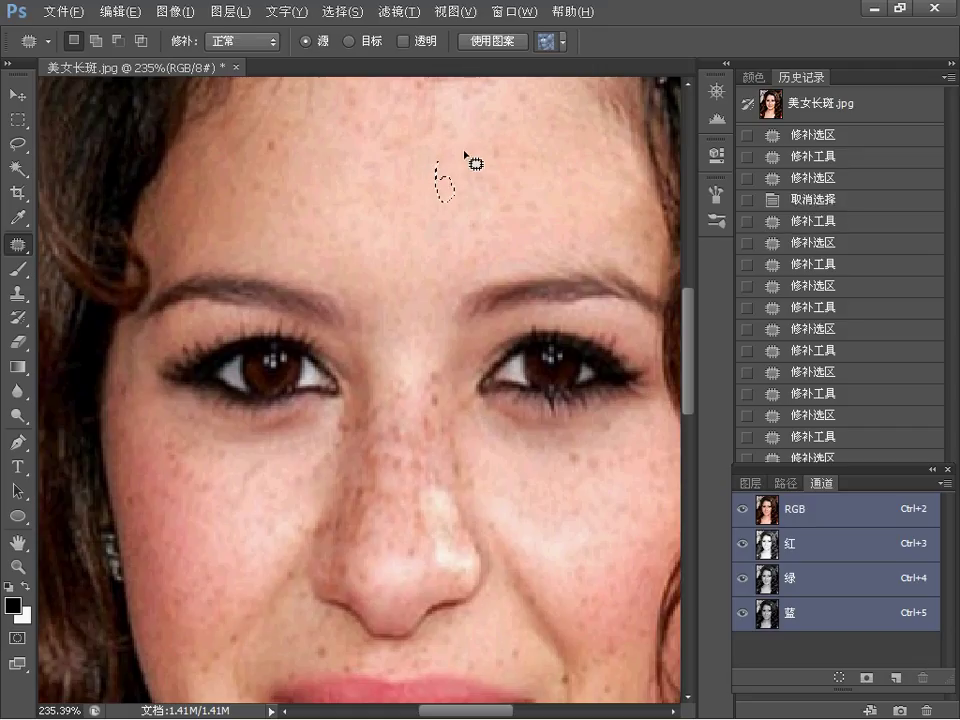
mouse_move(481, 184)
mouse_down()
mouse_move(468, 162)
mouse_move(457, 198)
mouse_up()
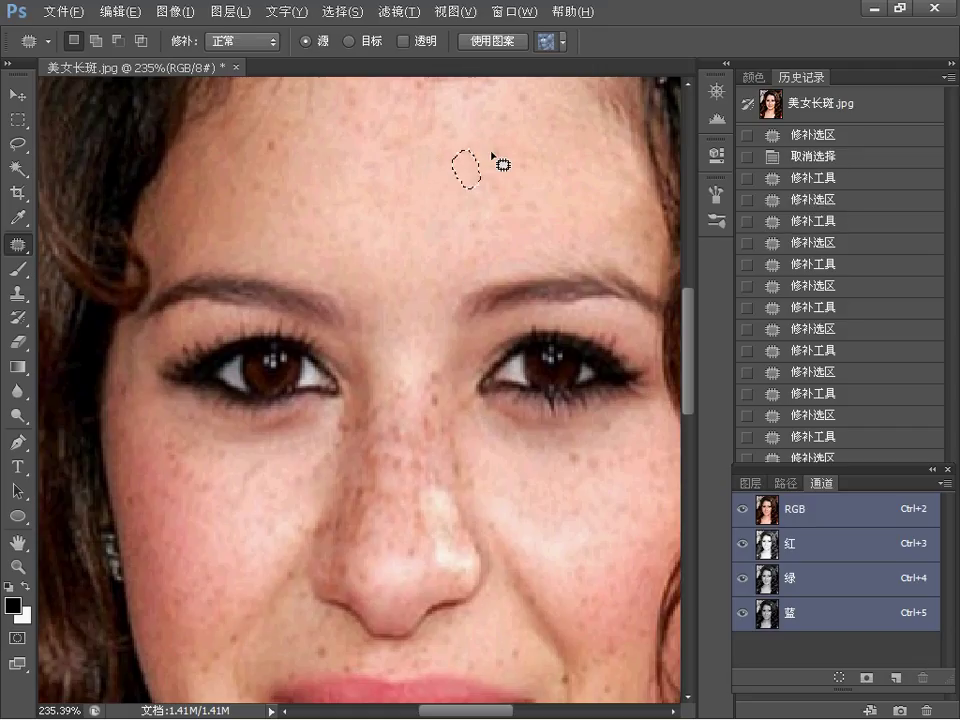
mouse_move(494, 142)
mouse_down()
mouse_move(496, 157)
mouse_move(494, 140)
mouse_move(548, 207)
mouse_move(492, 200)
mouse_move(530, 202)
mouse_up()
mouse_move(530, 202)
mouse_down()
mouse_move(484, 212)
mouse_move(477, 241)
mouse_move(463, 240)
mouse_up()
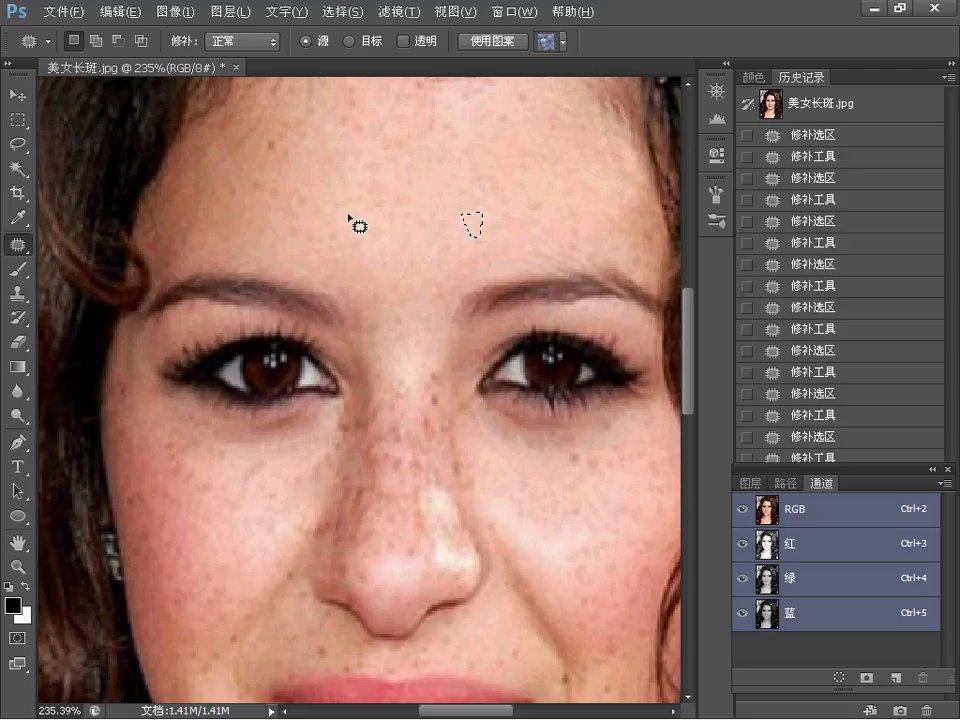
Patch the freckle near the left hairline and the faint marks on the forehead's left half, clearing the selection.
mouse_move(357, 220)
mouse_down()
mouse_move(332, 221)
mouse_move(354, 214)
mouse_move(364, 240)
mouse_move(377, 221)
mouse_move(365, 228)
mouse_move(367, 218)
mouse_move(367, 227)
mouse_up()
mouse_move(257, 168)
mouse_down()
mouse_move(253, 199)
mouse_move(268, 177)
mouse_move(260, 168)
mouse_move(296, 159)
mouse_move(270, 134)
mouse_move(268, 162)
mouse_up()
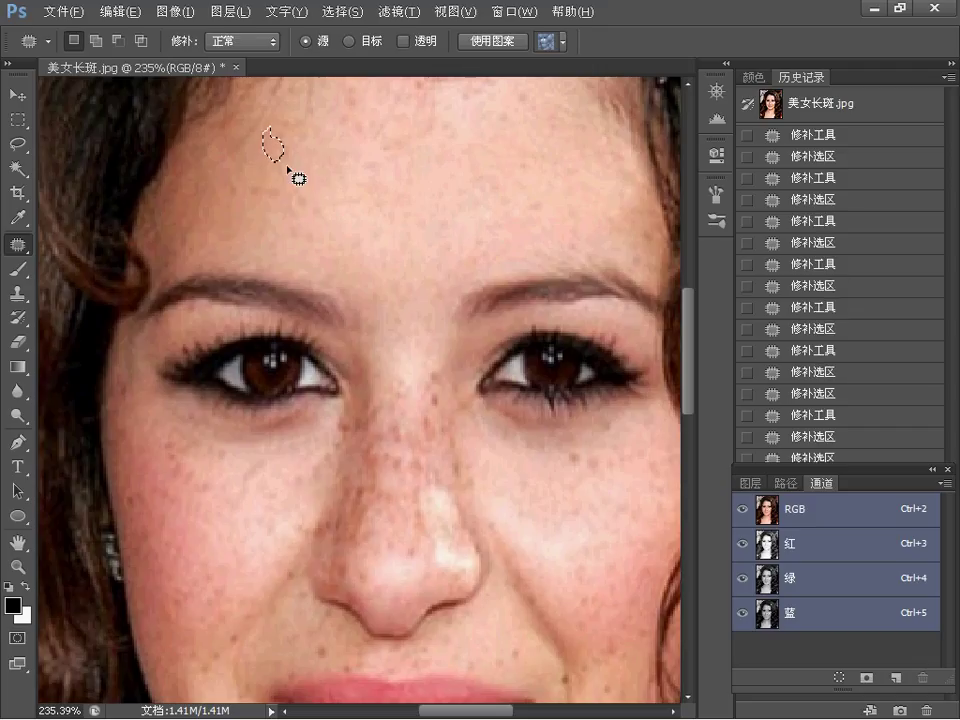
drag(267, 145, 288, 167)
click(324, 192)
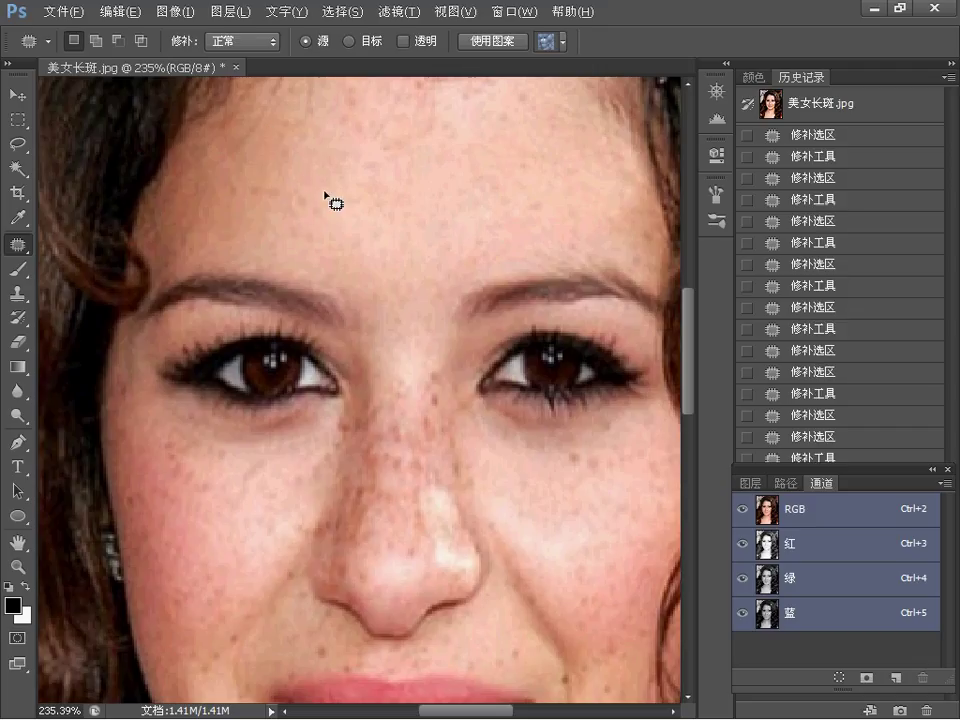
Patch the blemishes on the upper forehead below the hairline and a spot above the right eyebrow.
mouse_move(345, 86)
mouse_down()
mouse_move(373, 119)
mouse_move(360, 126)
mouse_move(340, 91)
mouse_move(348, 99)
mouse_move(360, 156)
mouse_up()
click(360, 156)
mouse_move(356, 86)
mouse_down()
mouse_move(374, 115)
mouse_move(355, 110)
mouse_up()
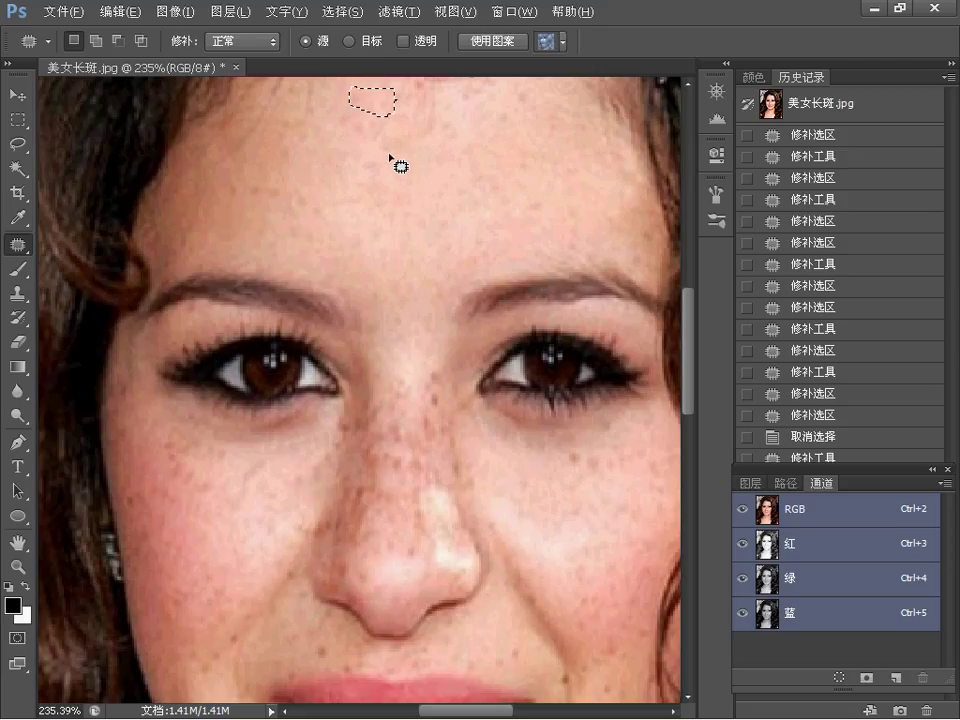
drag(365, 182, 422, 210)
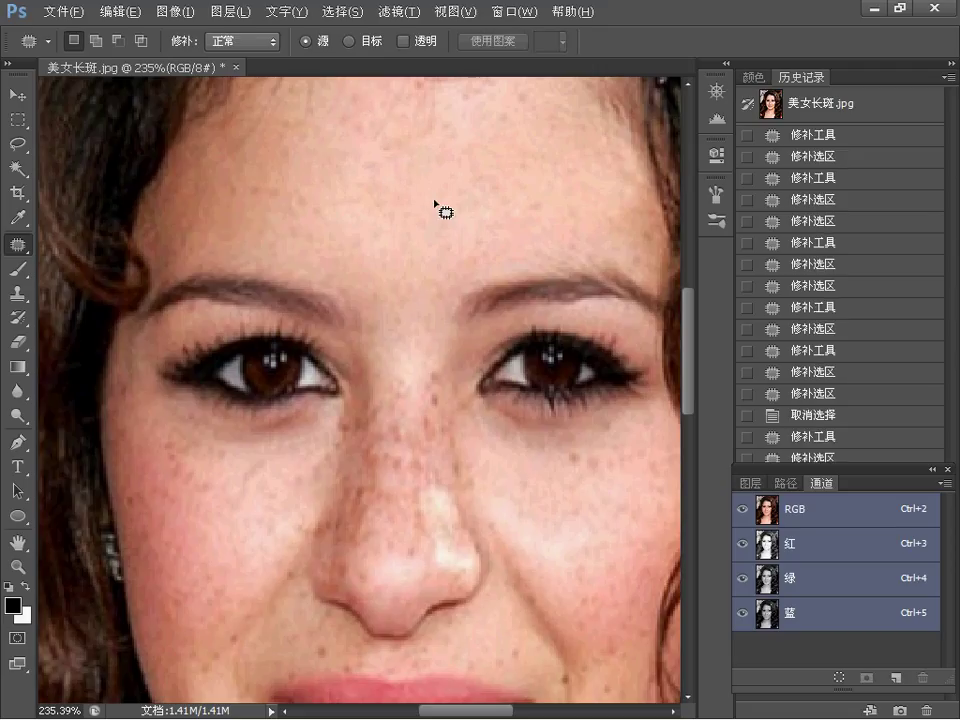
drag(546, 200, 537, 207)
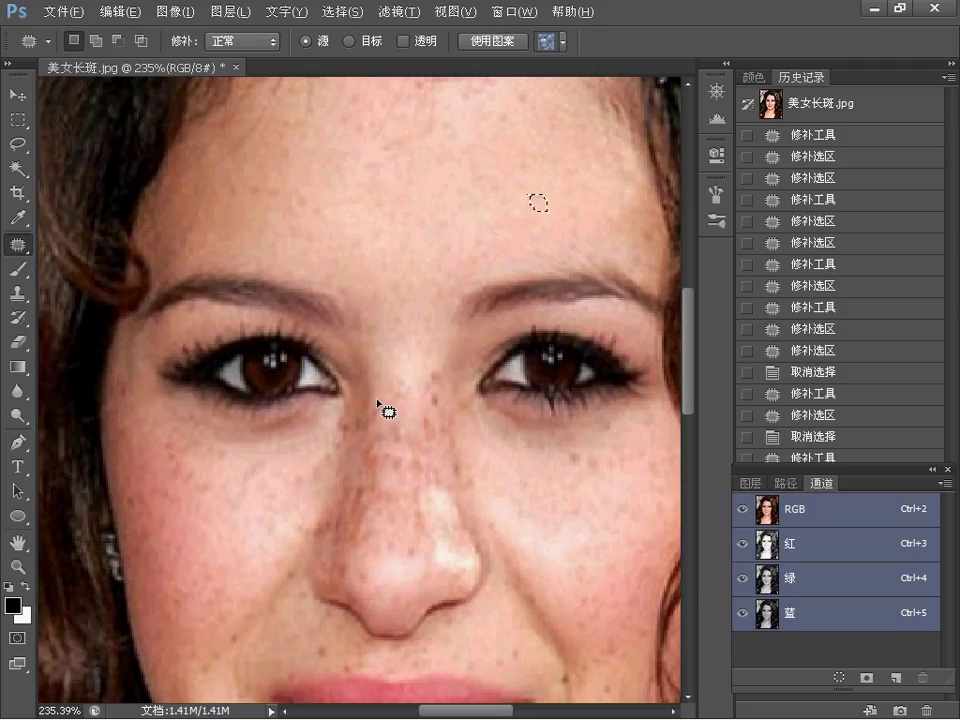
Patch the freckles along the bridge of the nose with clean skin, deselecting after each patch.
mouse_move(386, 374)
mouse_down()
mouse_move(418, 390)
mouse_move(392, 429)
mouse_move(405, 371)
mouse_move(414, 407)
mouse_move(405, 437)
mouse_up()
key(ctrl+d)
mouse_move(437, 370)
mouse_down()
mouse_move(428, 409)
mouse_move(448, 388)
mouse_move(416, 418)
mouse_move(437, 403)
mouse_move(437, 448)
mouse_up()
key(ctrl+d)
mouse_move(394, 414)
mouse_down()
mouse_move(380, 459)
mouse_move(388, 413)
mouse_move(395, 484)
mouse_move(415, 472)
mouse_move(405, 422)
mouse_move(386, 452)
mouse_up()
key(ctrl+d)
key(ctrl+d)
Patch the freckles down the left side of the nose bridge with cleaner skin and clear the selection.
mouse_move(411, 404)
mouse_down()
mouse_move(425, 431)
mouse_move(403, 422)
mouse_move(408, 478)
mouse_move(419, 434)
mouse_move(391, 484)
mouse_move(387, 445)
mouse_move(396, 460)
mouse_move(415, 440)
mouse_move(373, 469)
mouse_move(369, 408)
mouse_up()
click(389, 468)
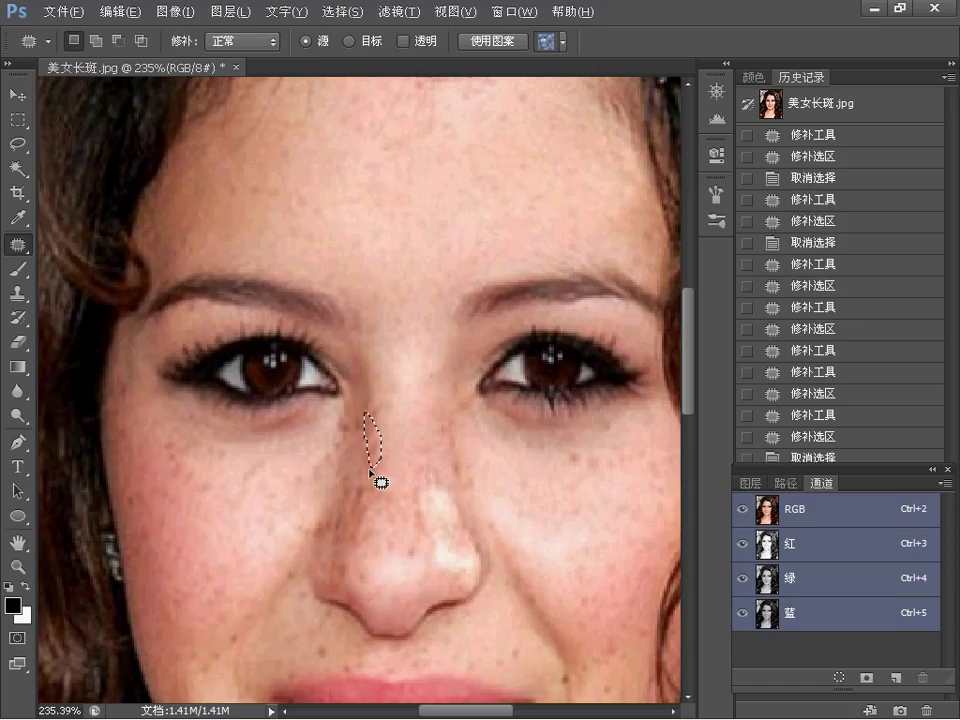
click(368, 480)
mouse_move(375, 459)
mouse_down()
mouse_move(378, 437)
mouse_move(357, 453)
mouse_move(363, 477)
mouse_move(381, 489)
mouse_move(381, 471)
mouse_up()
click(497, 466)
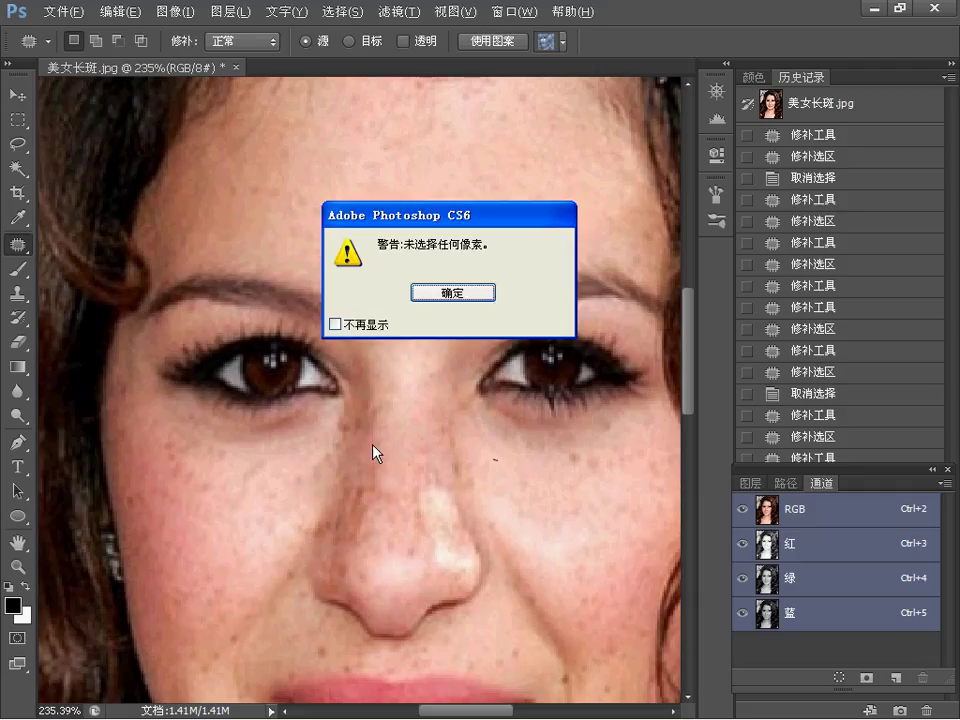
key(Return)
mouse_move(368, 409)
mouse_down()
mouse_move(373, 441)
mouse_move(355, 420)
mouse_move(364, 416)
mouse_move(365, 457)
mouse_up()
click(410, 470)
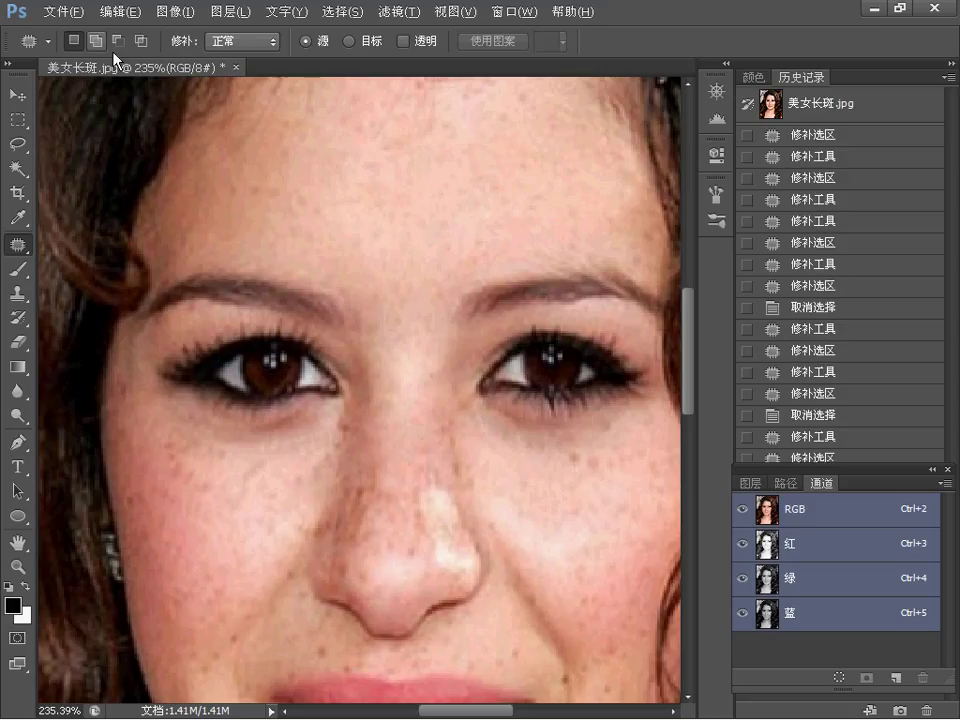
Compare the retouched face with the original opened image through the history, returning to the latest retouched state.
click(20, 569)
drag(388, 347, 338, 435)
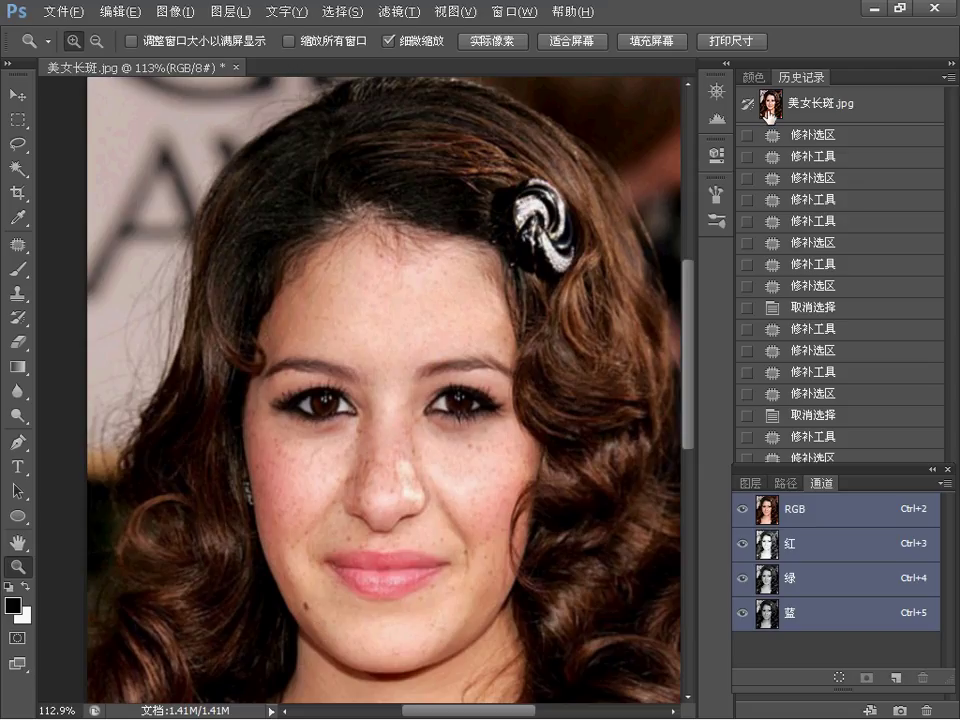
click(932, 471)
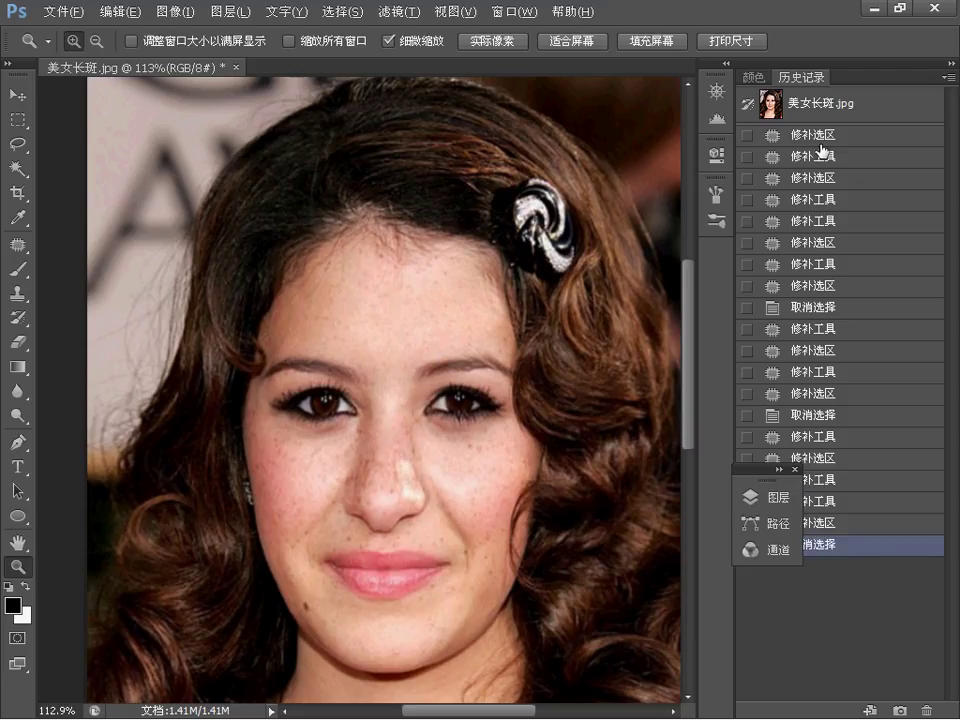
click(800, 103)
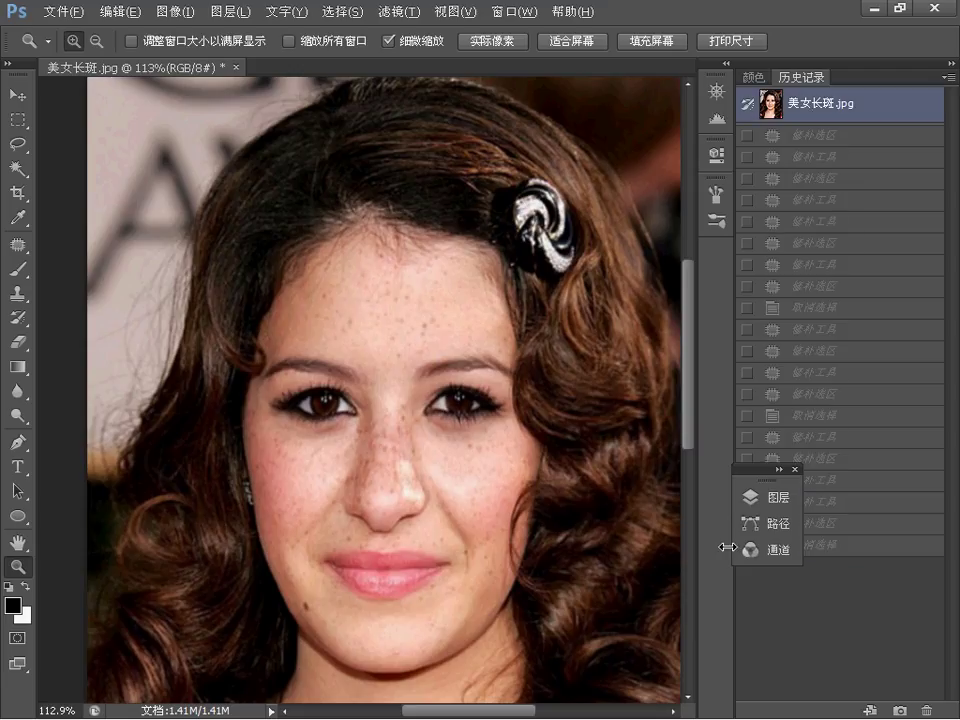
click(822, 548)
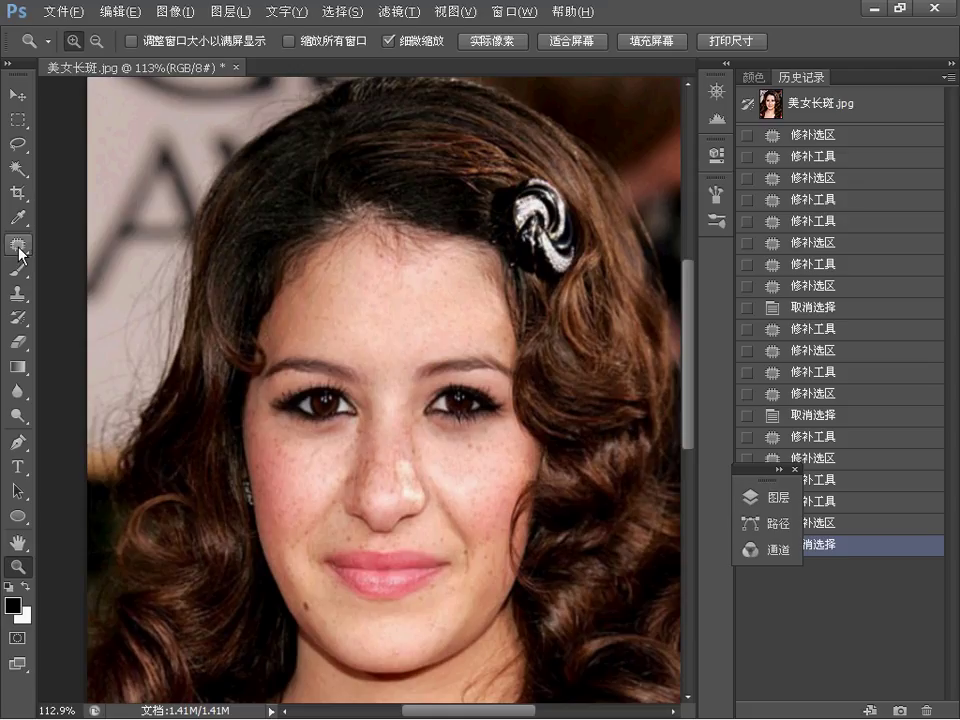
Reselect the Patch tool and switch to the PowerPoint slide show.
mouse_move(20, 250)
mouse_down()
mouse_move(75, 258)
mouse_move(97, 285)
mouse_up()
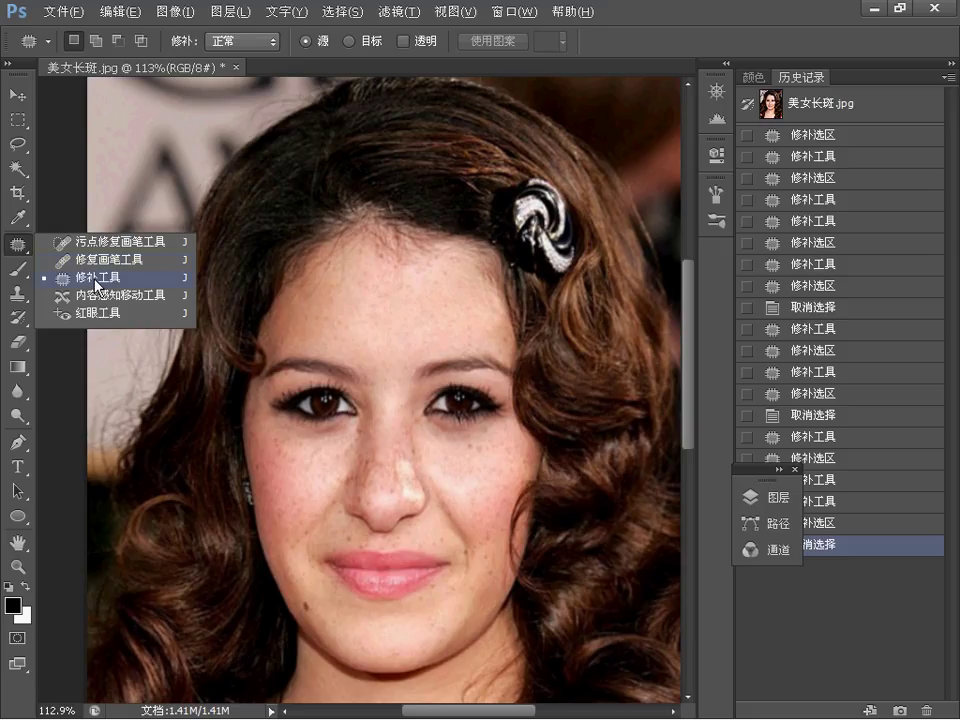
click(389, 334)
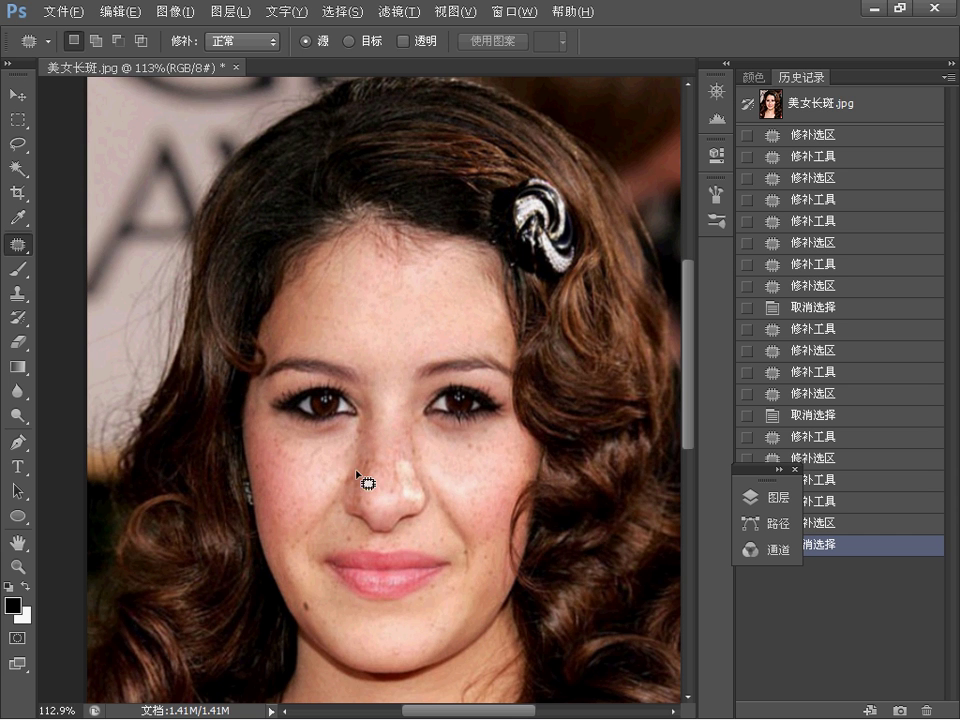
key(alt+Tab)
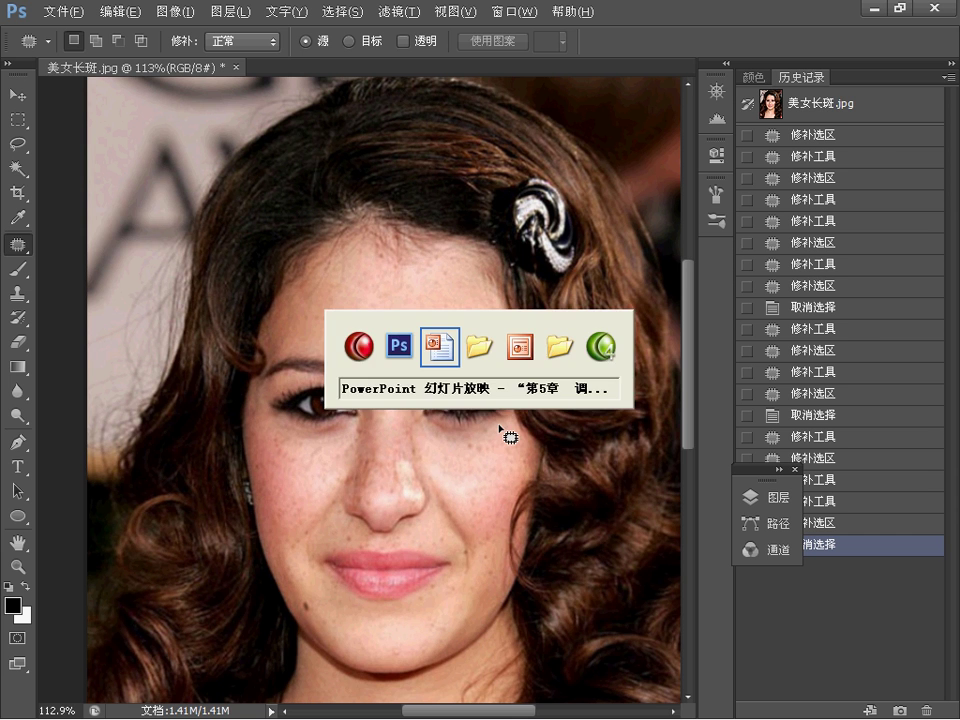